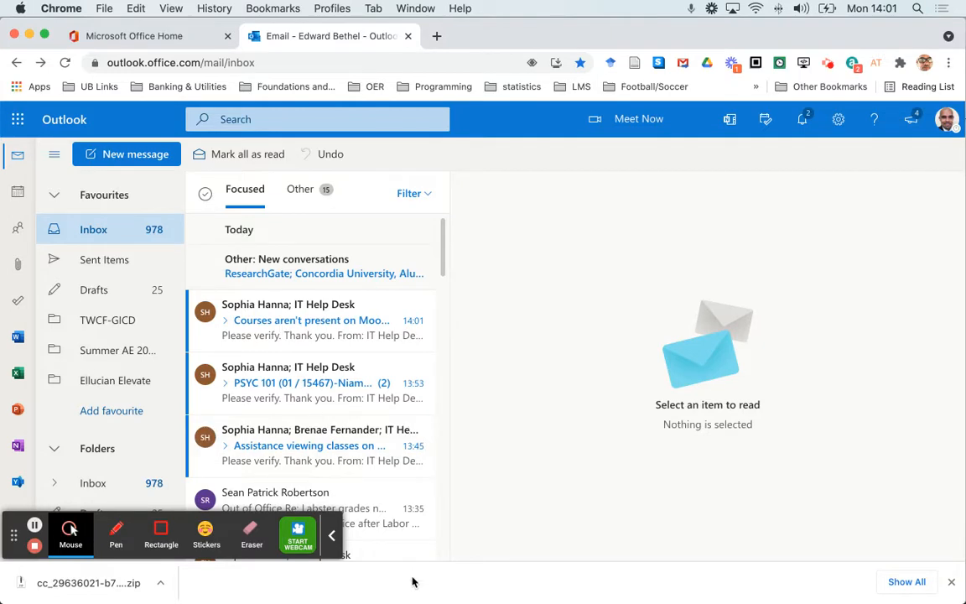
# Step: Switch to the Moodle course in Firefox and view the GenericTechPaperSkeleton file and the "non downloadable" link, returning to the course page after each
pyautogui.moveTo(406, 602)
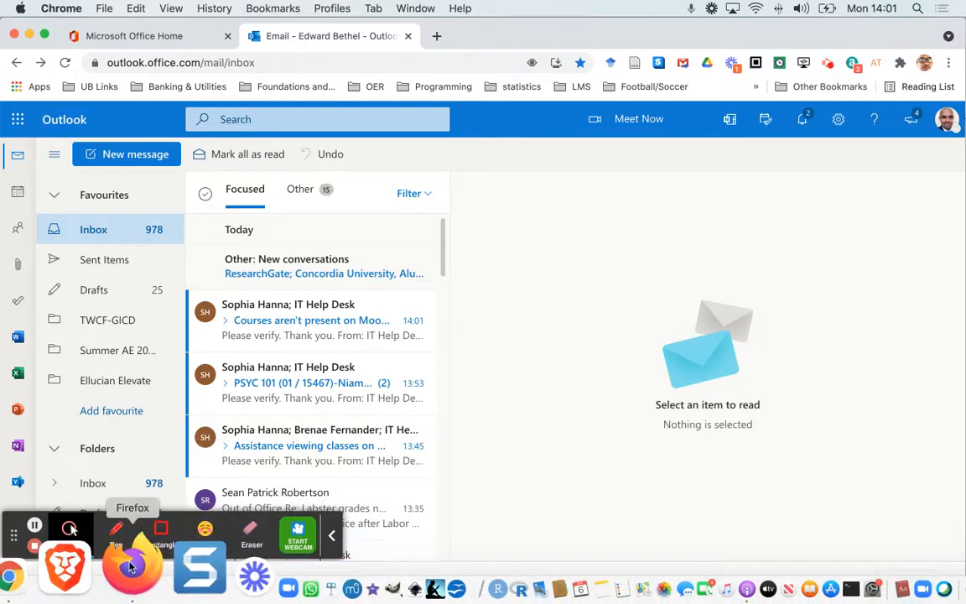
pyautogui.click(130, 568)
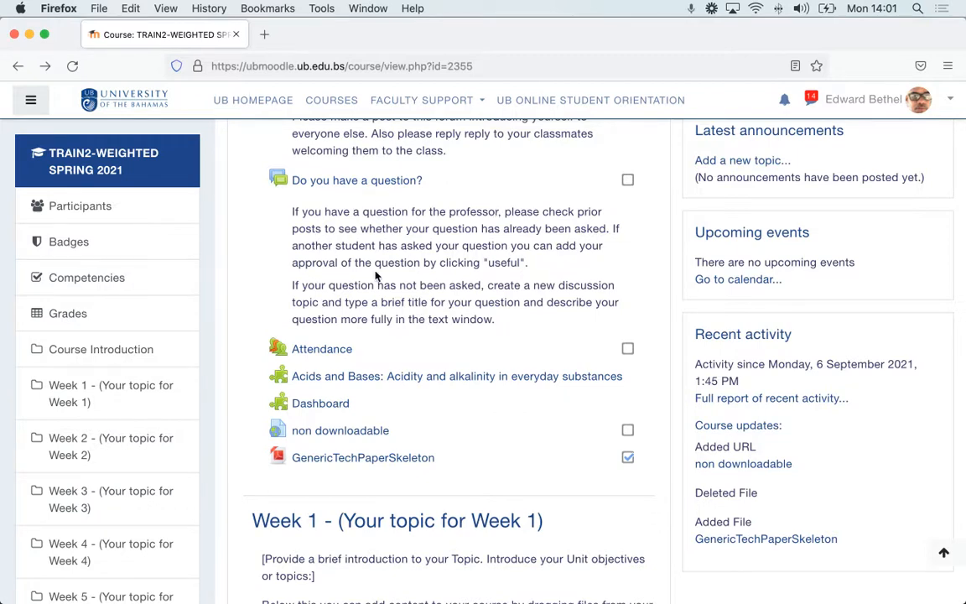
pyautogui.click(356, 460)
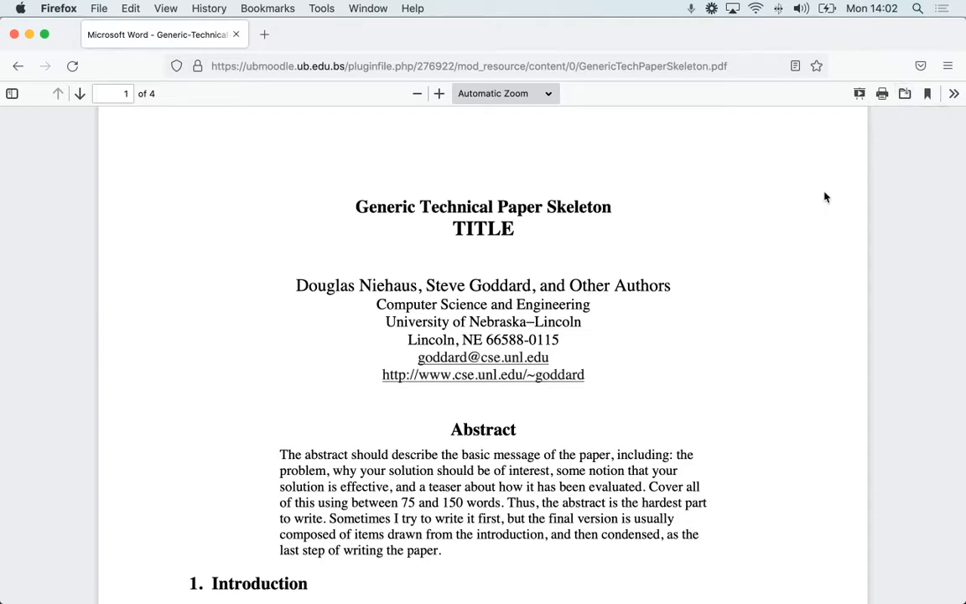
pyautogui.click(17, 67)
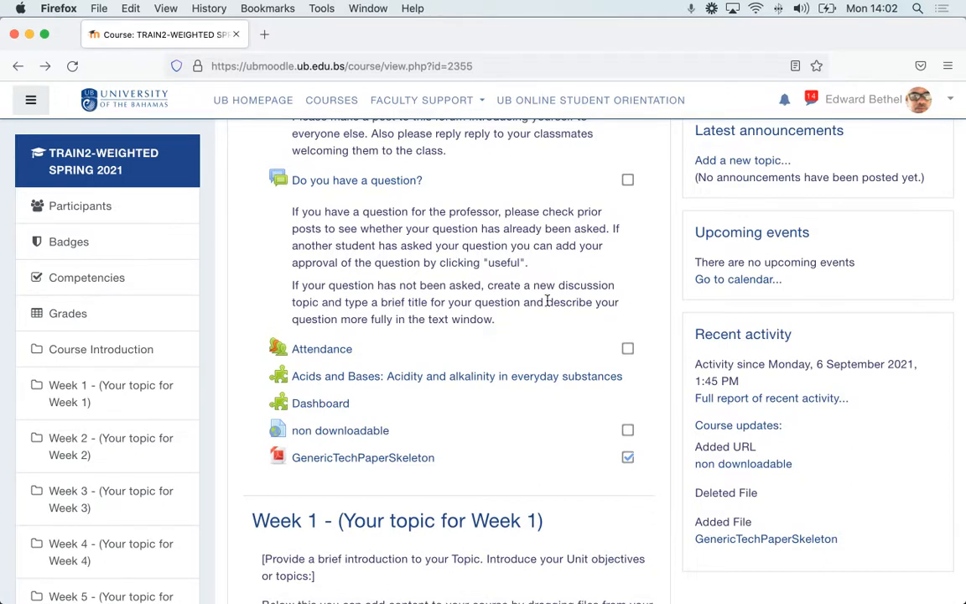
pyautogui.click(343, 432)
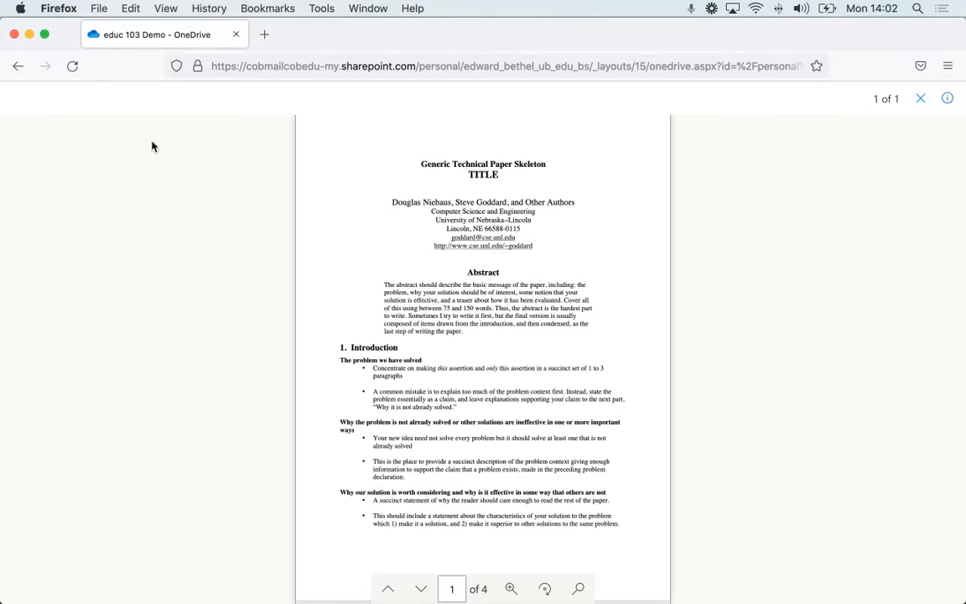
pyautogui.click(18, 69)
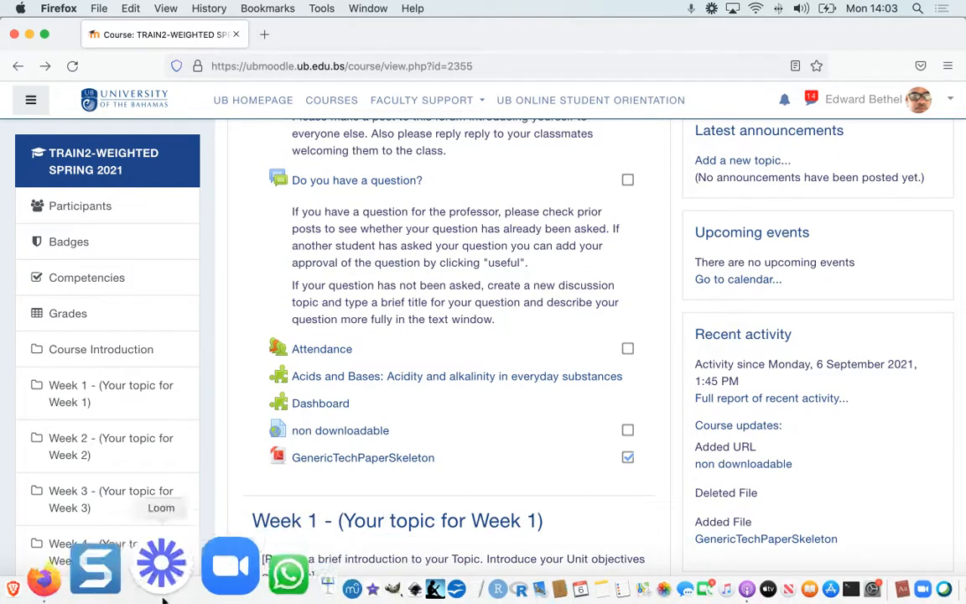
# Step: Switch back to Outlook in Chrome, launch OneDrive and open the educ 103 Demo folder
pyautogui.click(89, 583)
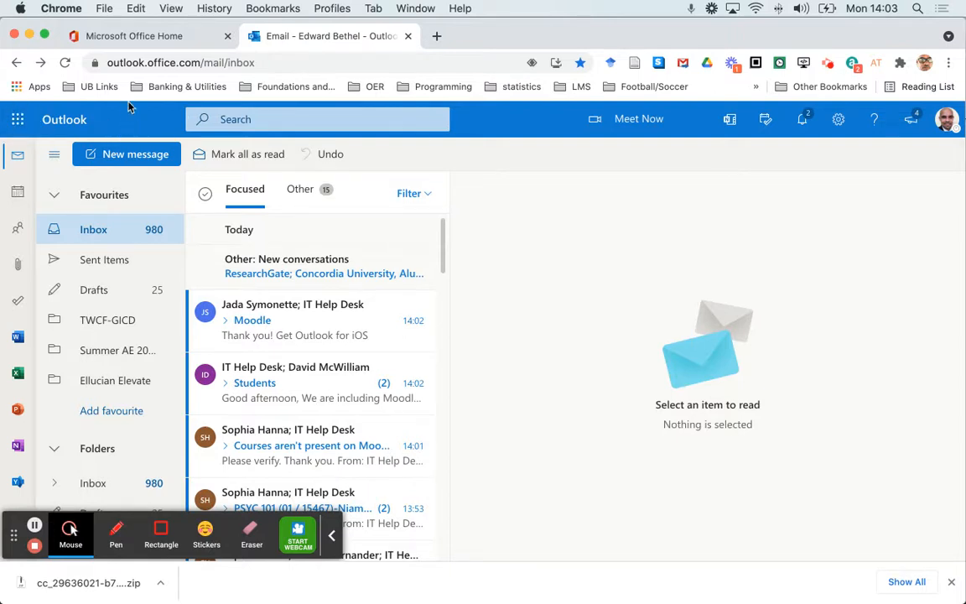
pyautogui.click(19, 123)
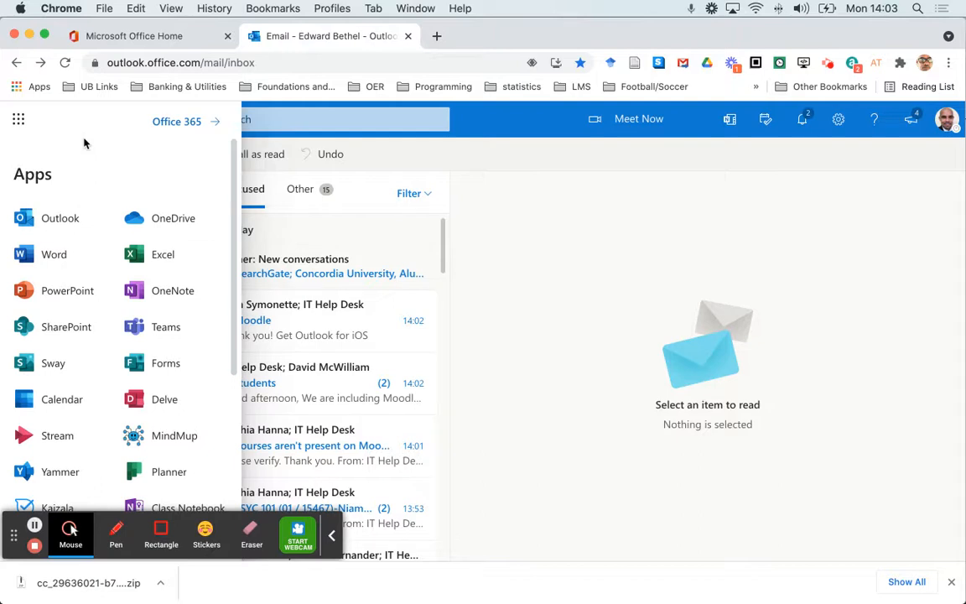
pyautogui.click(166, 221)
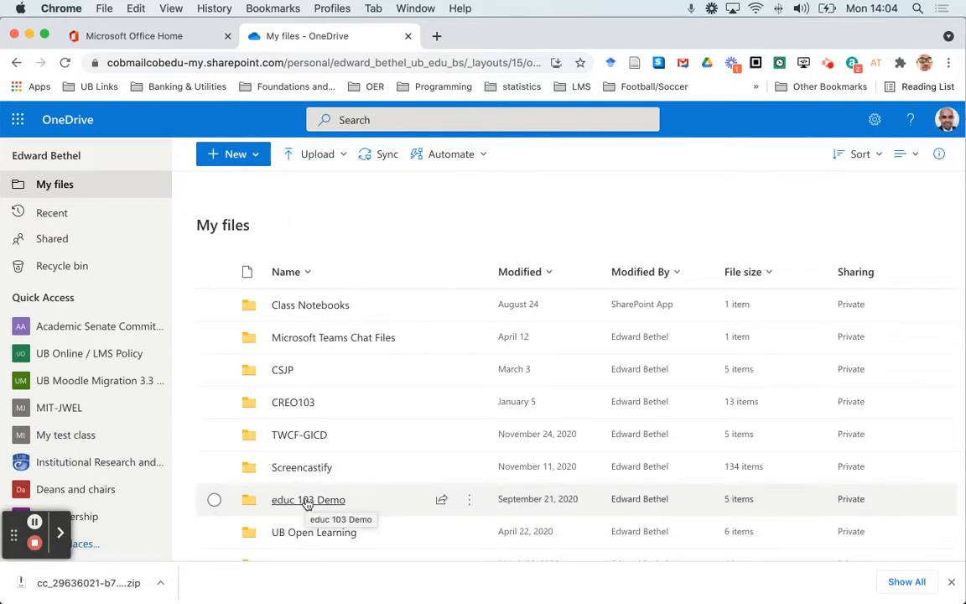
pyautogui.click(307, 501)
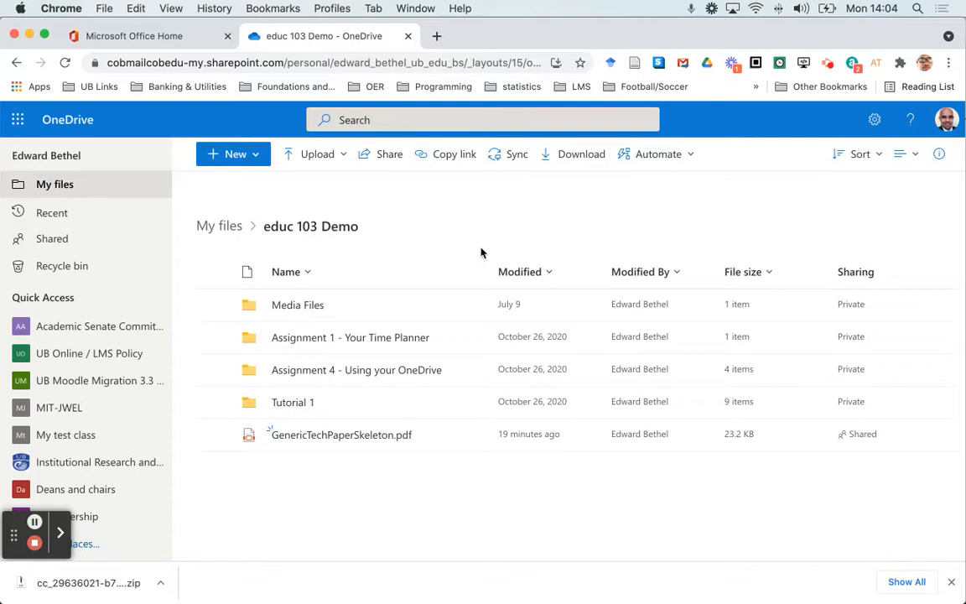
# Step: Preview the The_Challenges_and_Implications_of_a_Glo PDF on the desktop and upload it into the educ 103 Demo folder
pyautogui.press('F11')
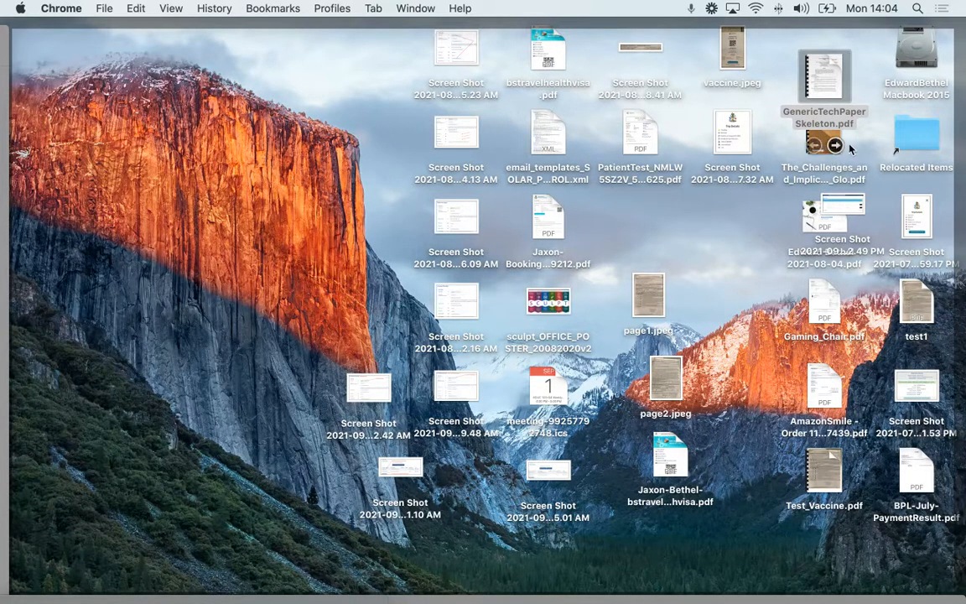
pyautogui.click(825, 124)
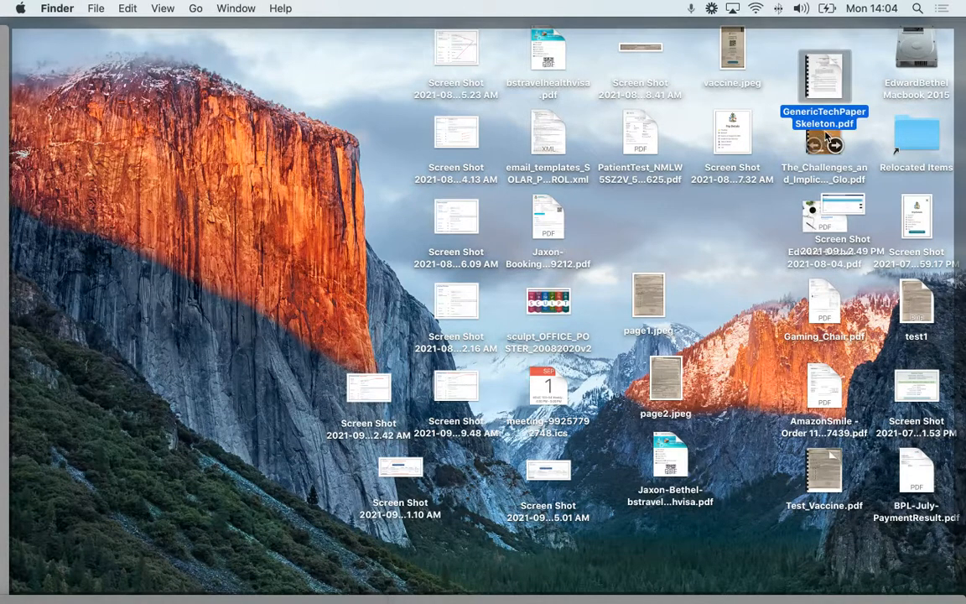
pyautogui.click(825, 139)
pyautogui.press('space')
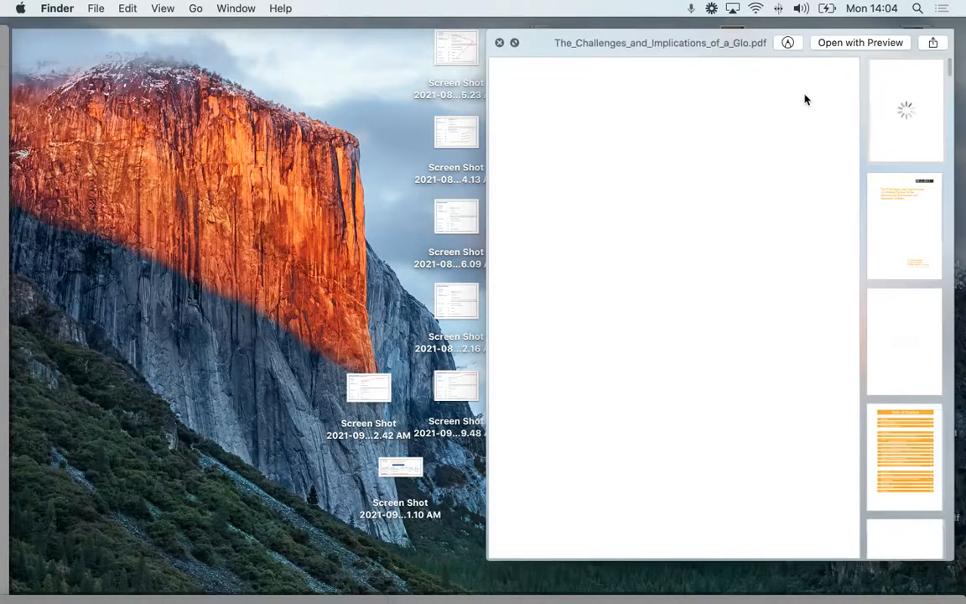
pyautogui.click(499, 42)
pyautogui.moveTo(825, 124)
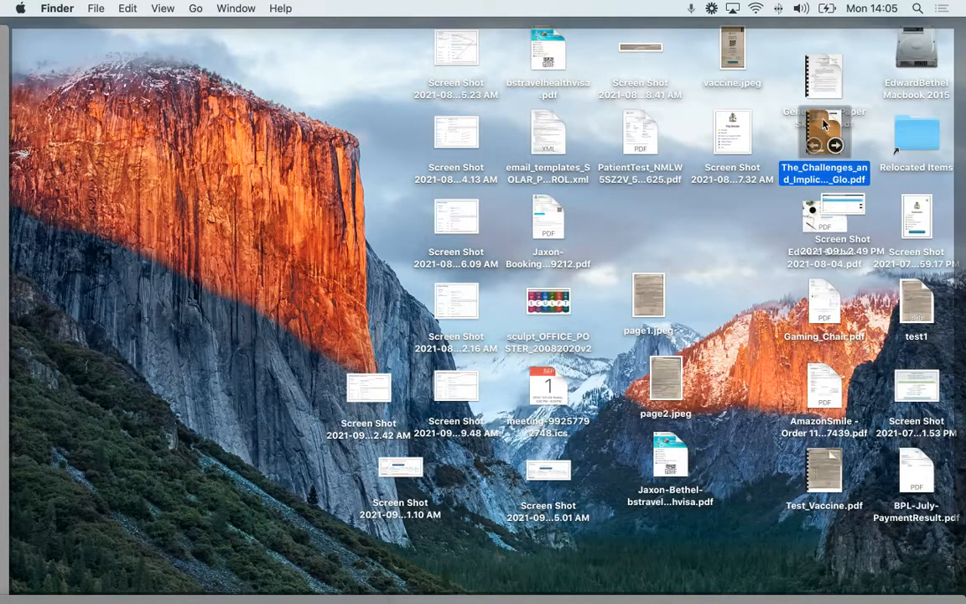
pyautogui.moveTo(825, 124); pyautogui.dragTo(536, 490)
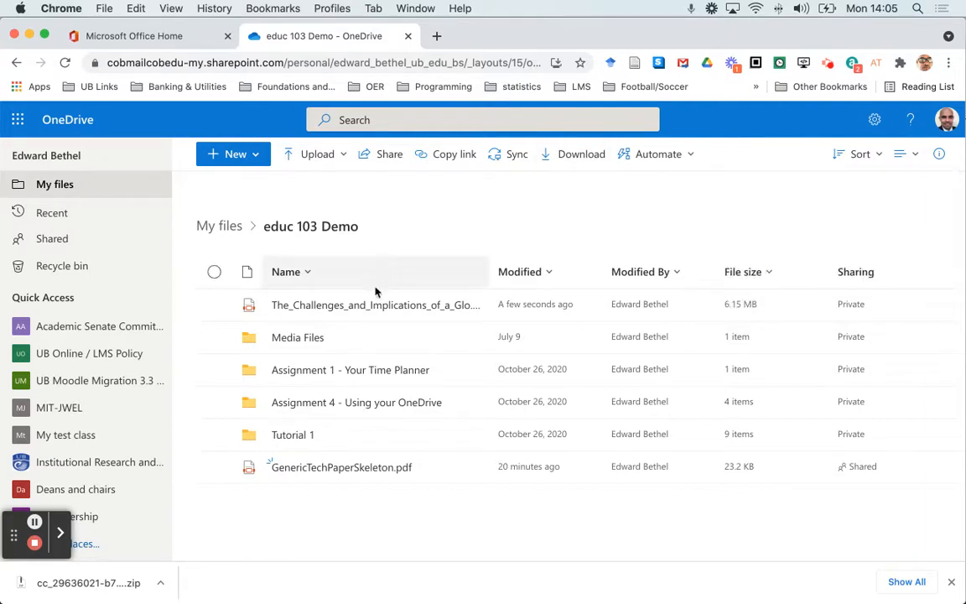
pyautogui.moveTo(379, 306)
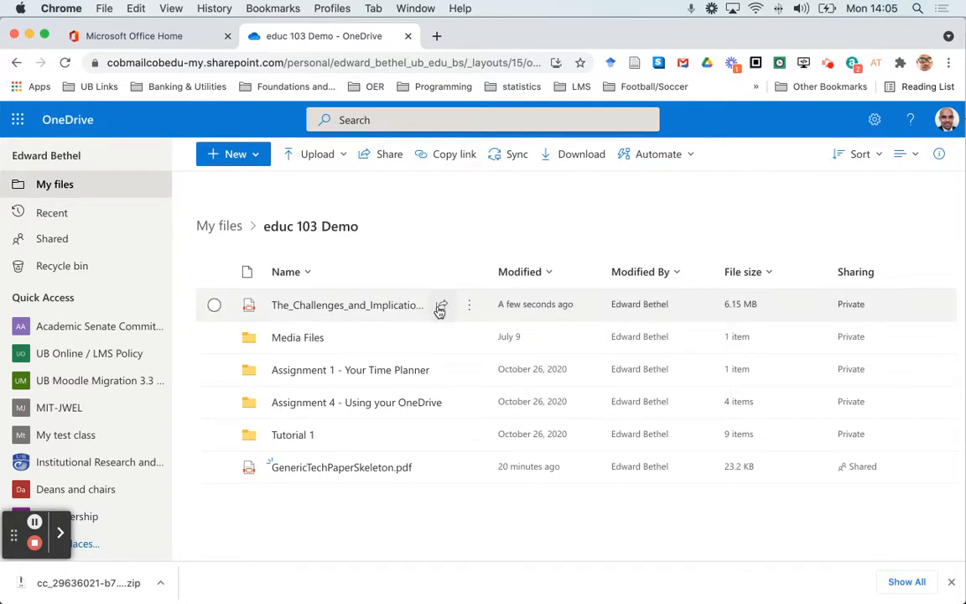
pyautogui.moveTo(440, 309)
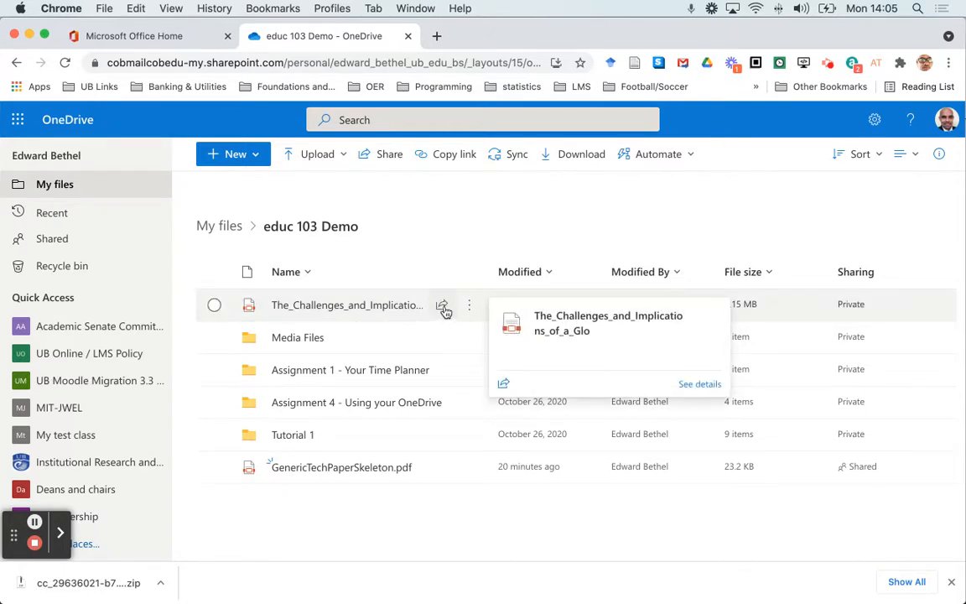
pyautogui.click(443, 308)
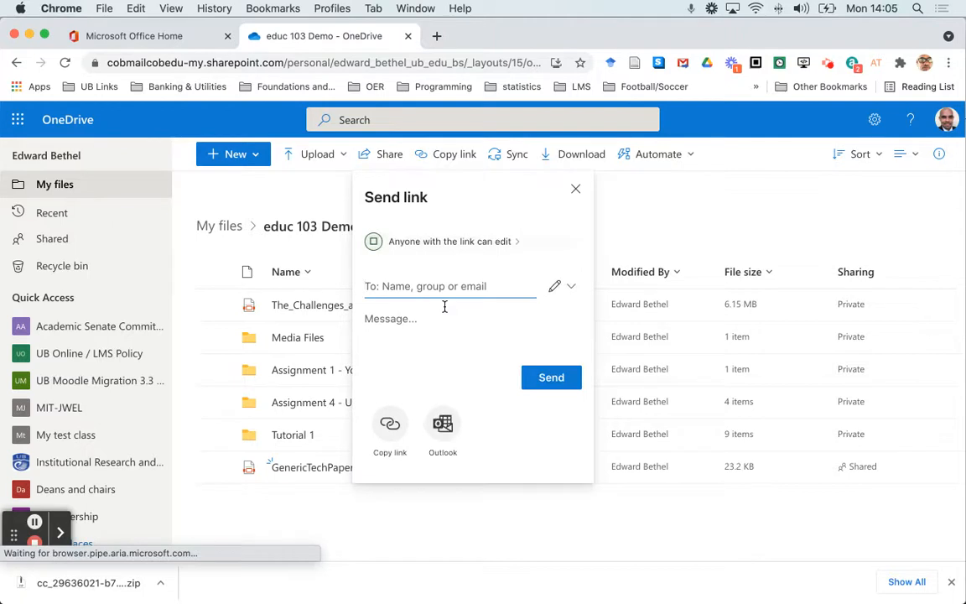
pyautogui.click(575, 188)
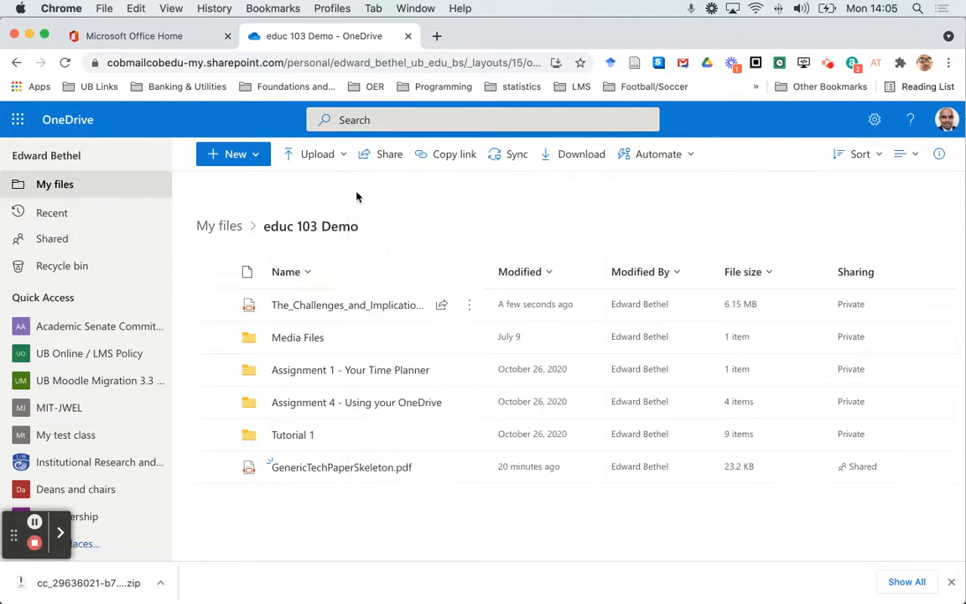
pyautogui.click(308, 157)
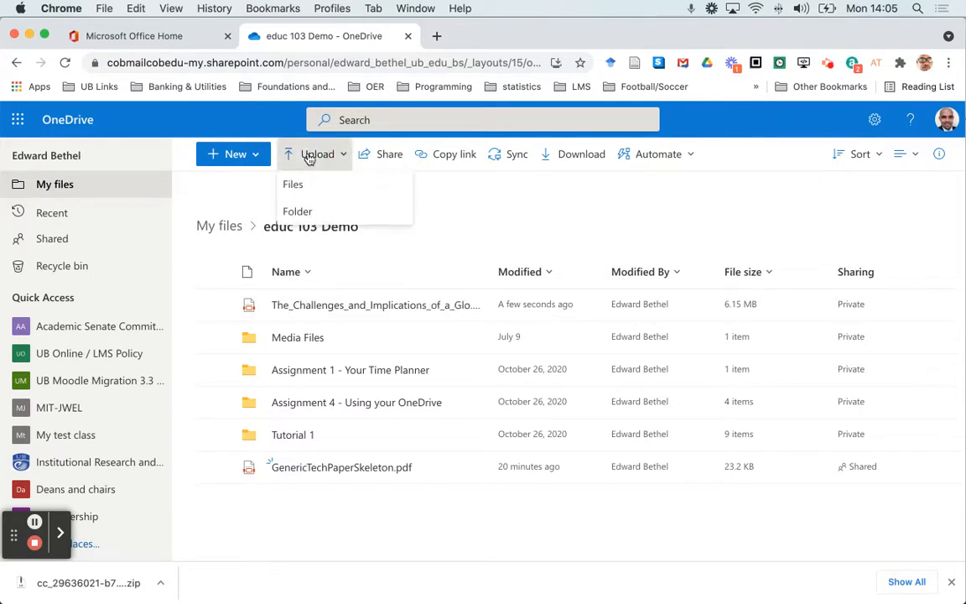
pyautogui.click(294, 186)
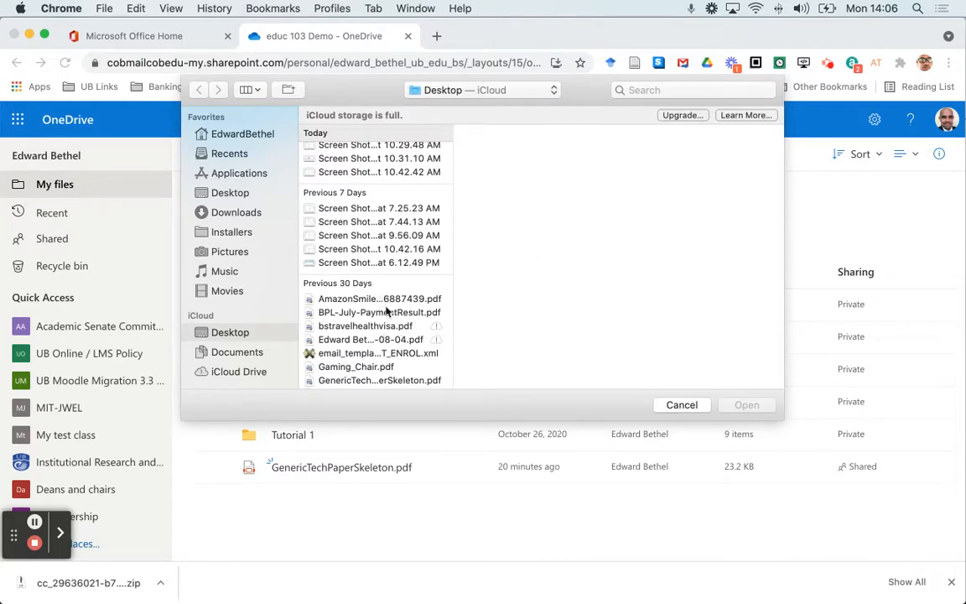
pyautogui.click(681, 405)
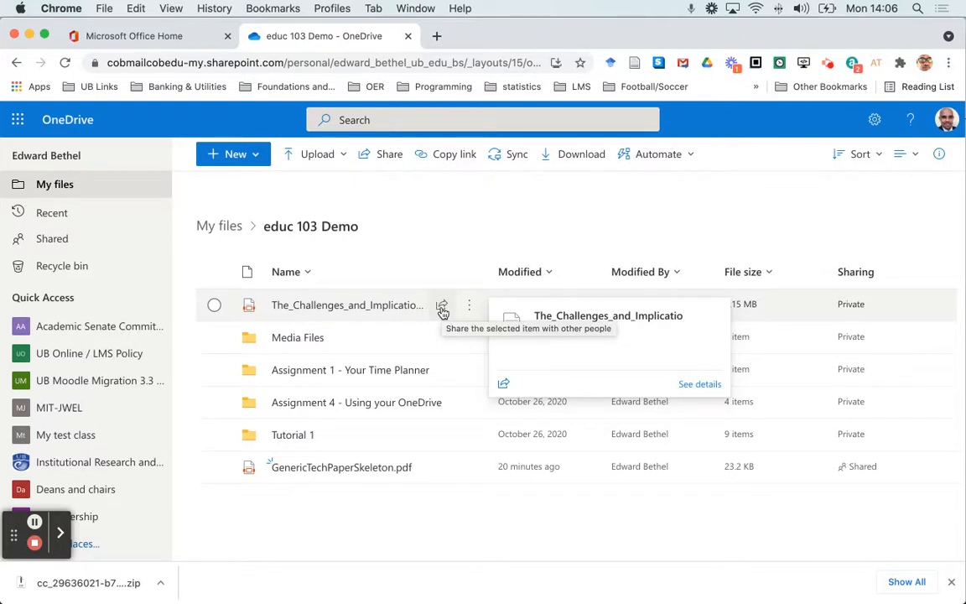
pyautogui.click(442, 306)
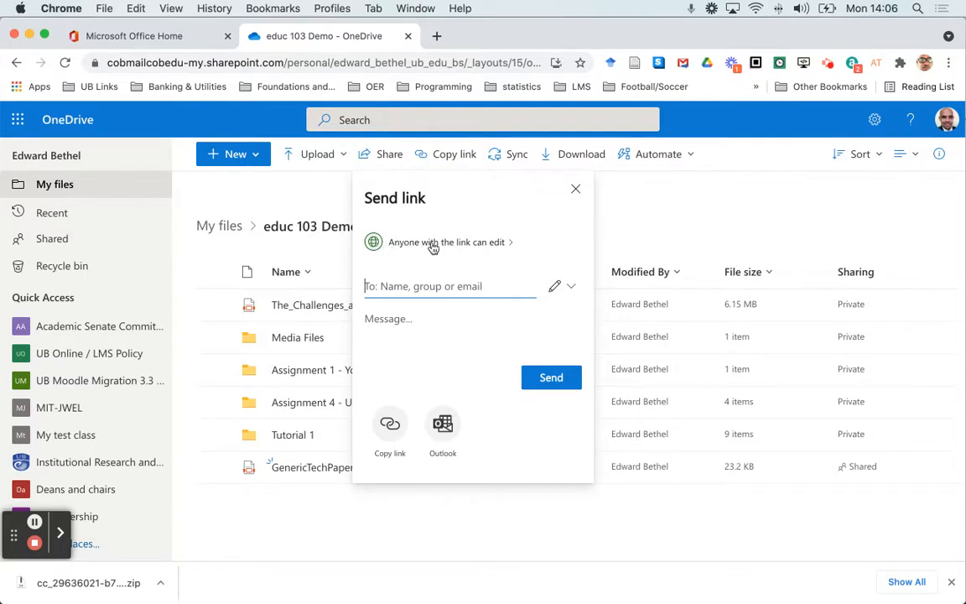
pyautogui.click(493, 244)
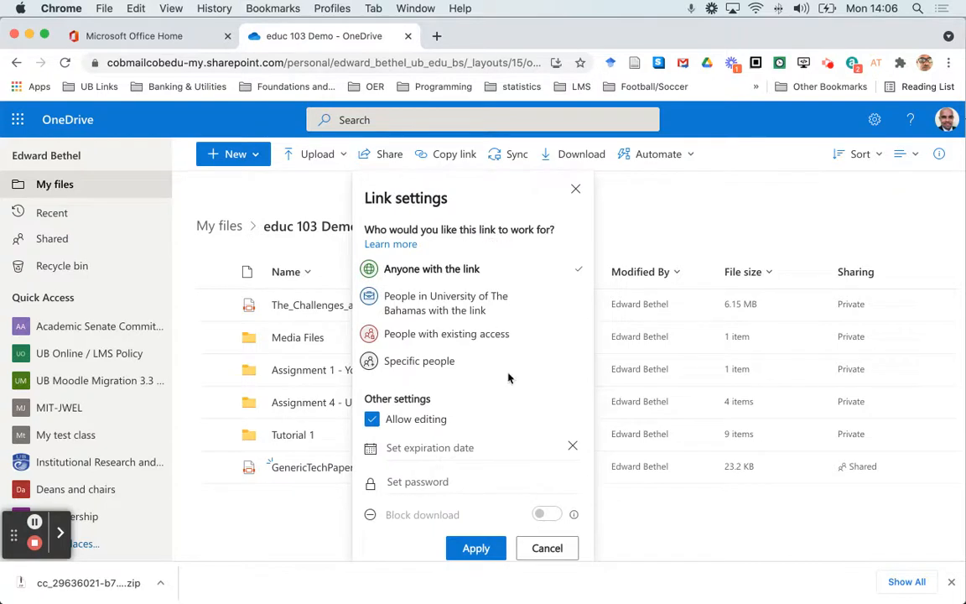
pyautogui.click(371, 422)
pyautogui.click(372, 420)
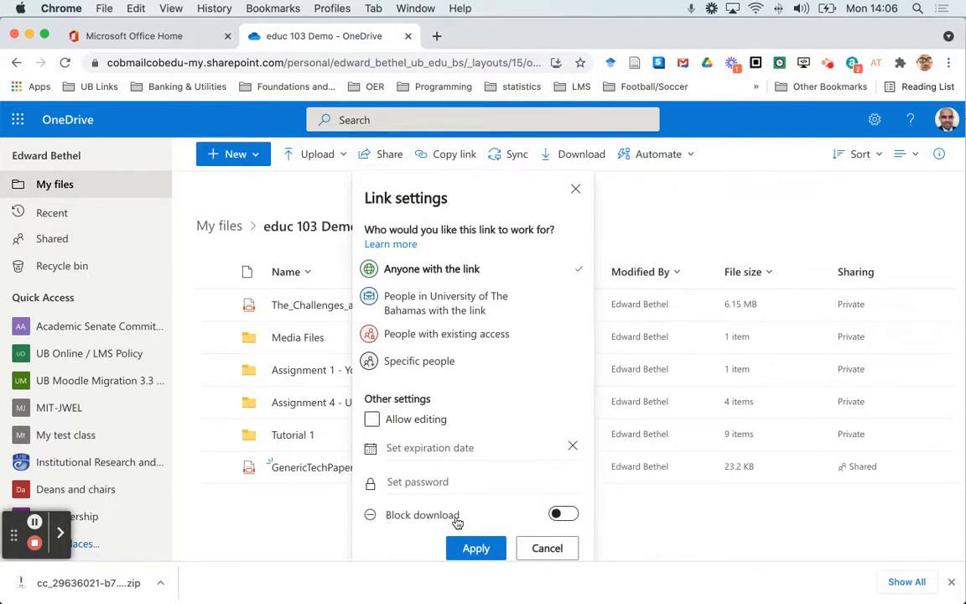
pyautogui.click(566, 515)
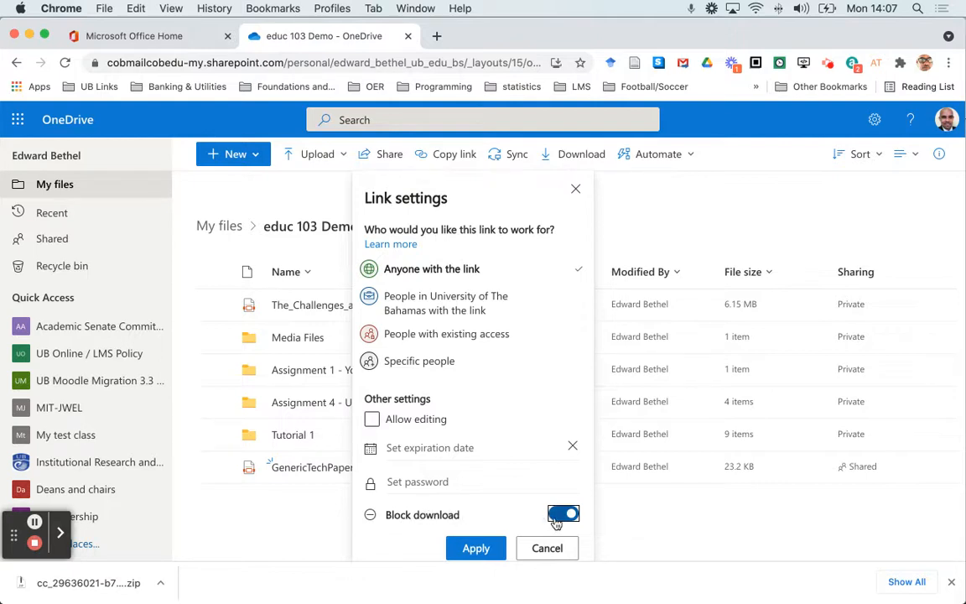
pyautogui.click(575, 191)
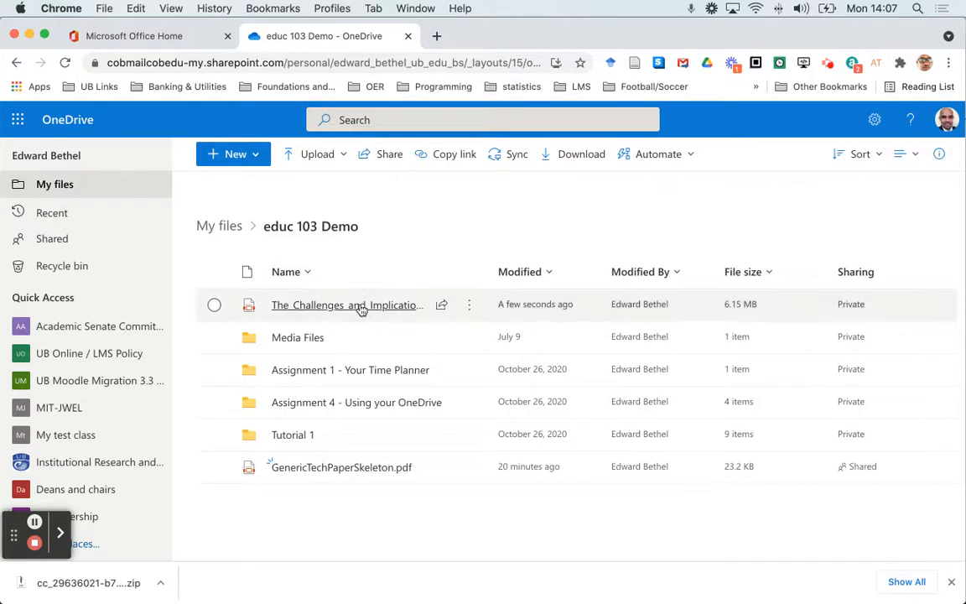
# Step: Configure the share link of the The_Challenges_and_Implications PDF for anyone with the link, with editing disallowed and download blocked, and apply the settings
pyautogui.click(442, 308)
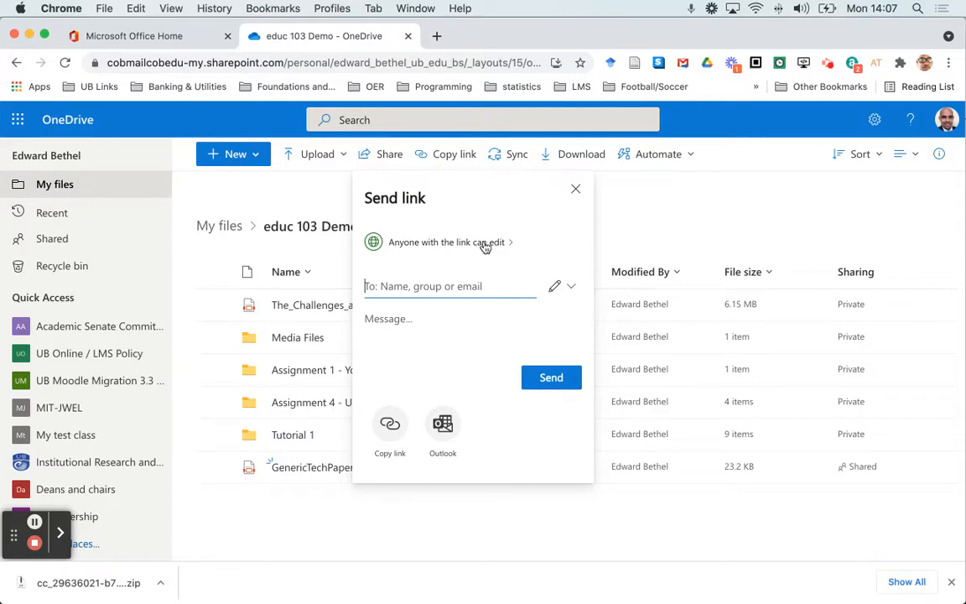
pyautogui.click(484, 246)
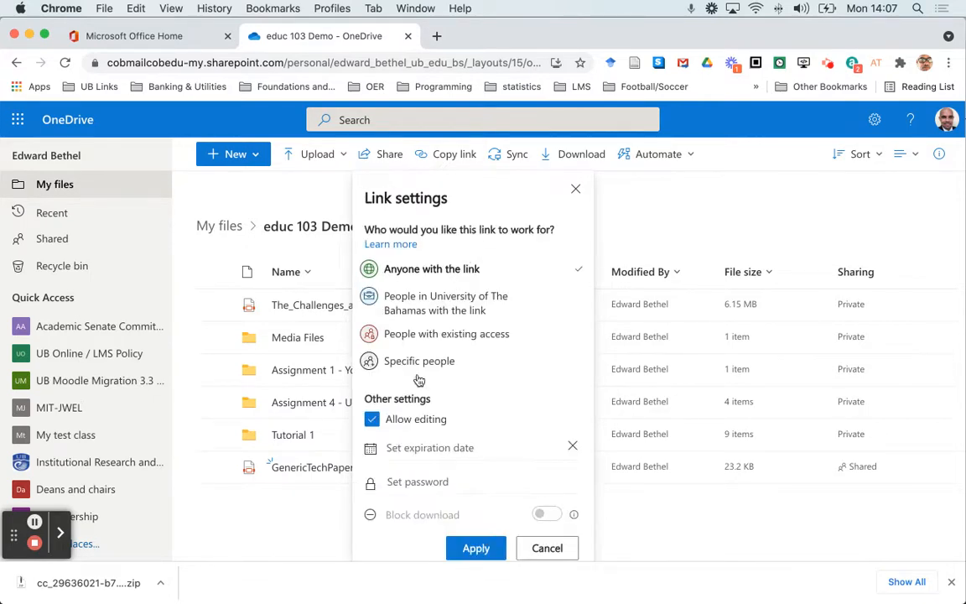
pyautogui.click(372, 424)
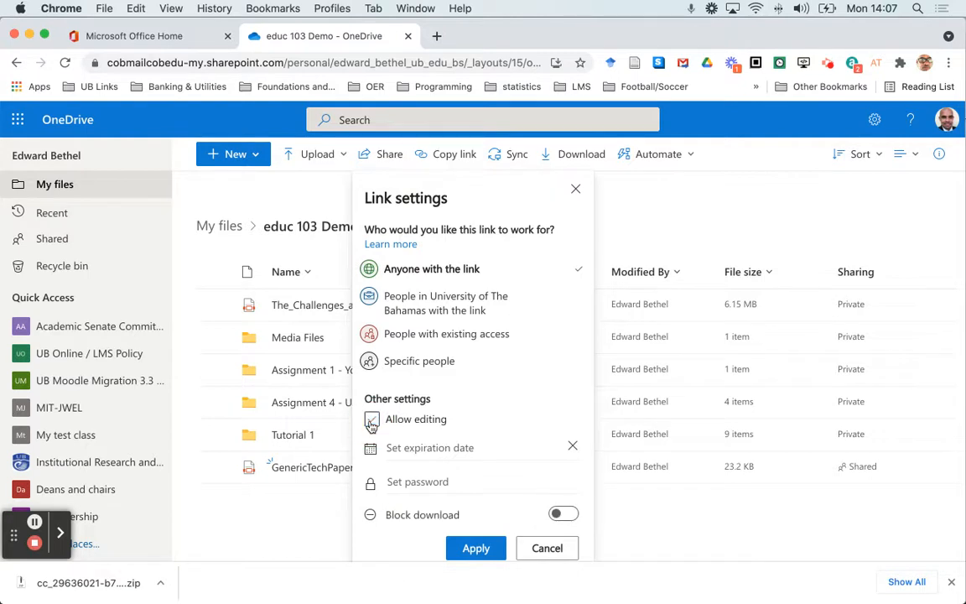
pyautogui.click(443, 426)
pyautogui.click(566, 514)
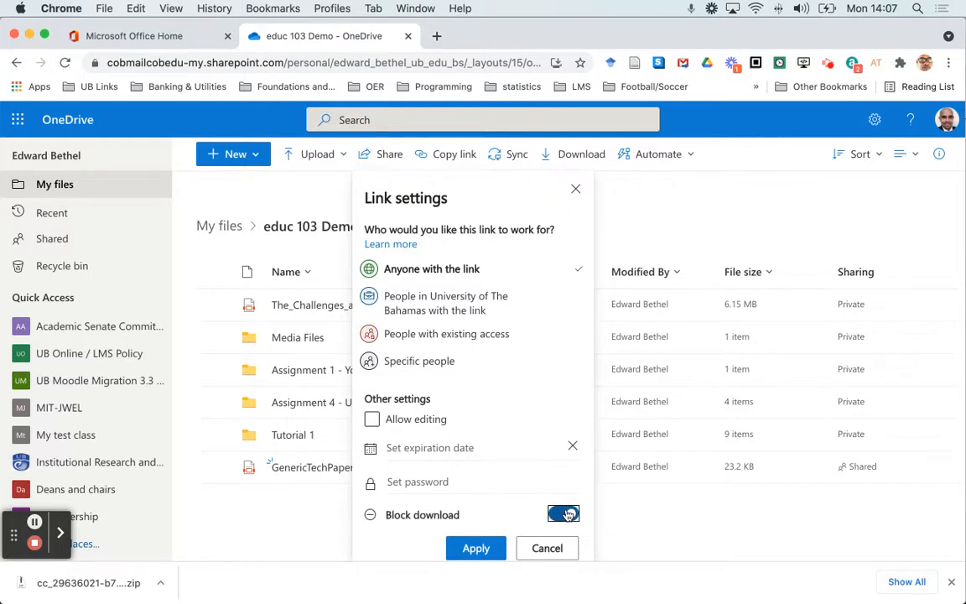
pyautogui.click(473, 547)
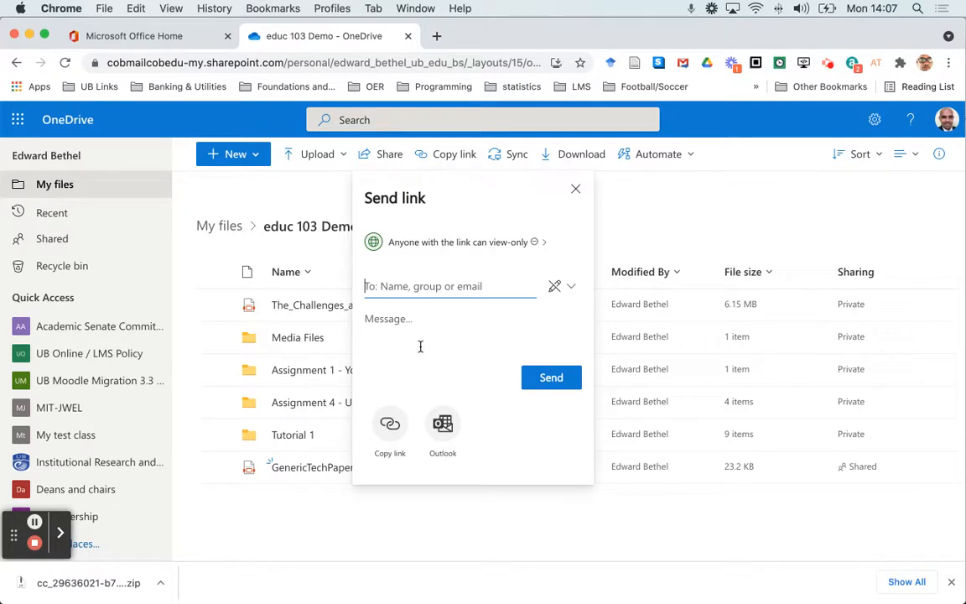
# Step: Copy the view-only share link of the The_Challenges_and_Implications PDF and close the link dialog
pyautogui.click(390, 427)
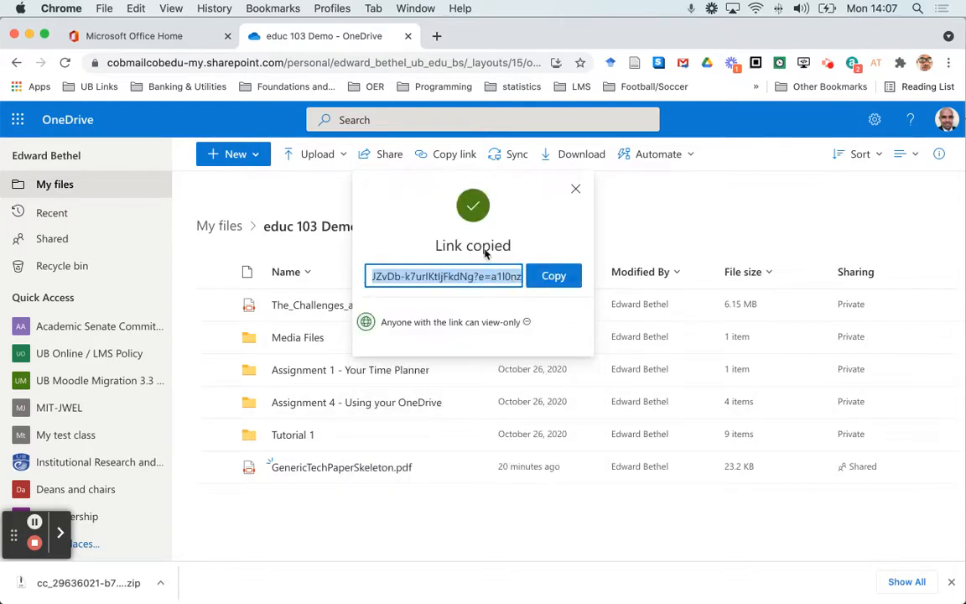
pyautogui.click(553, 281)
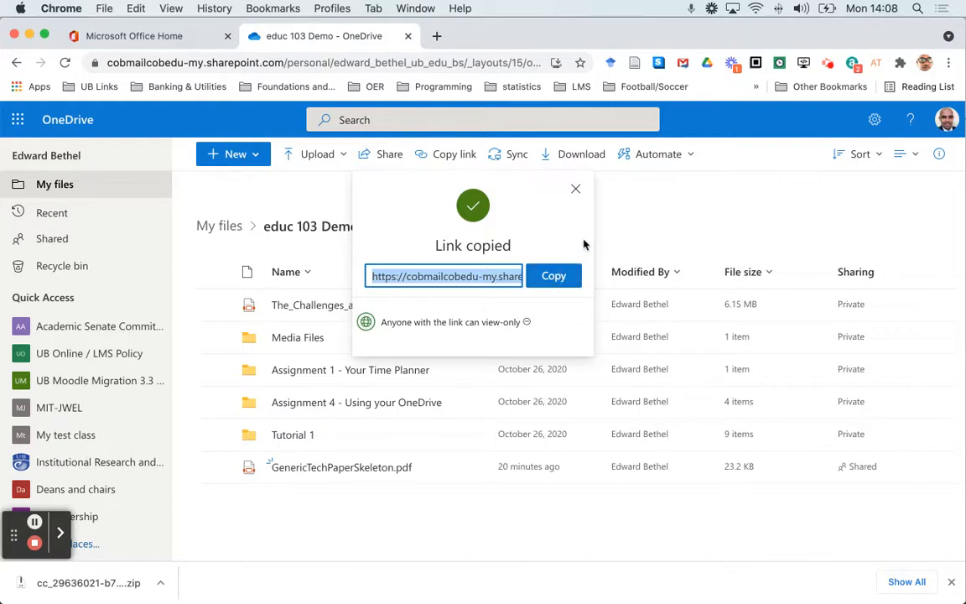
pyautogui.click(577, 190)
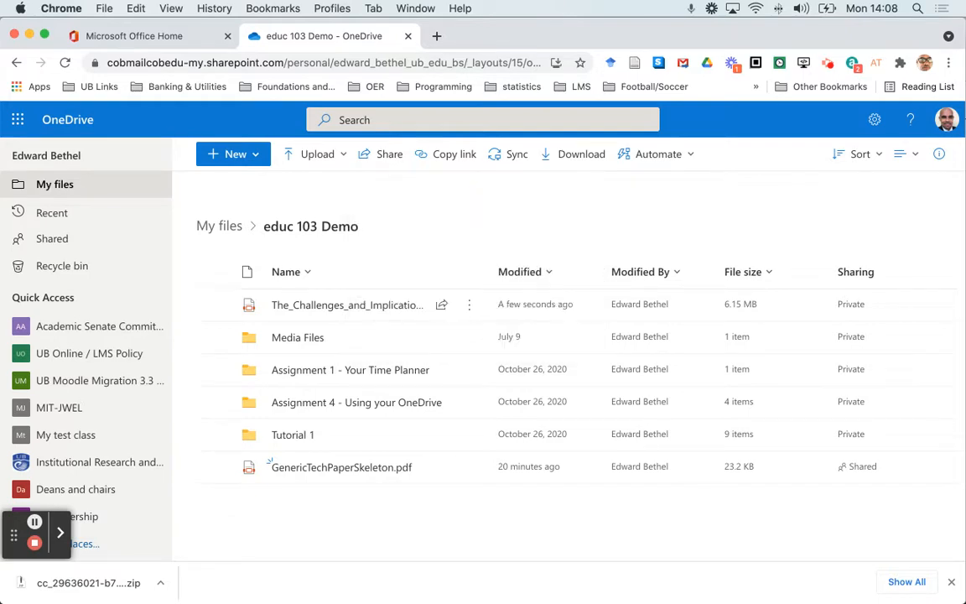
# Step: Switch to Firefox with the TRAIN2-WEIGHTED SPRING 2021 Moodle course and turn editing on
pyautogui.moveTo(354, 583)
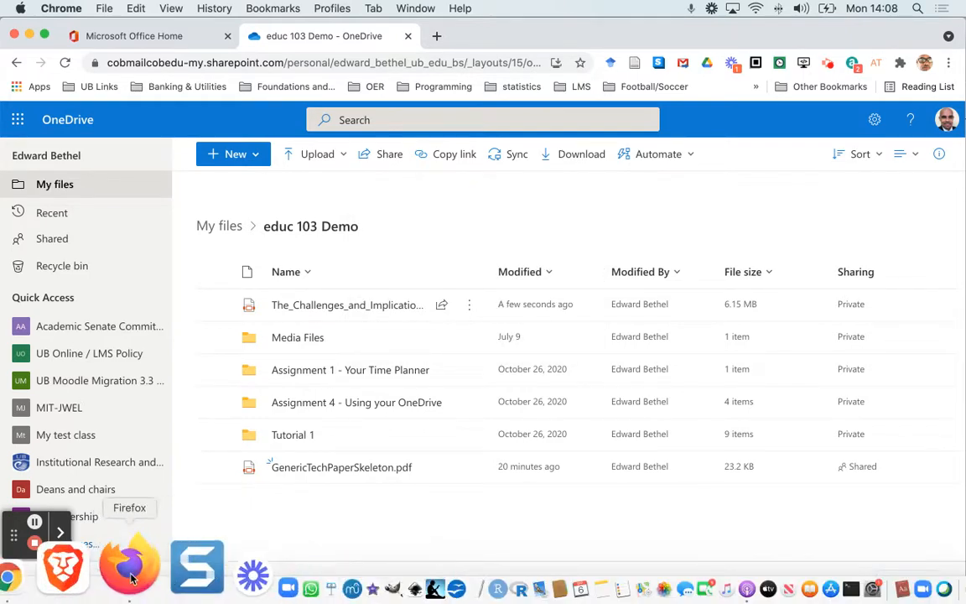
pyautogui.click(130, 577)
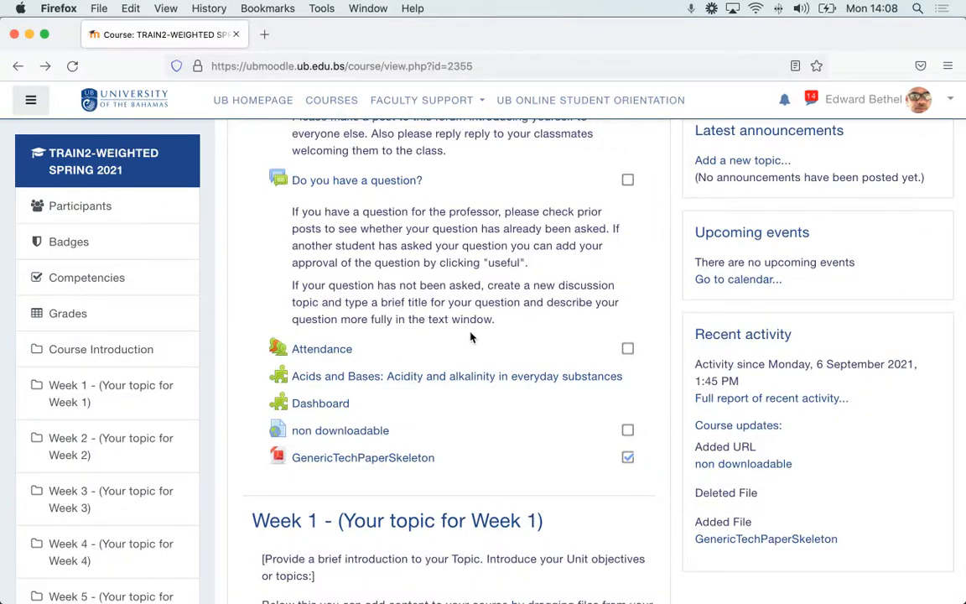
pyautogui.scroll(10, 502, 362)
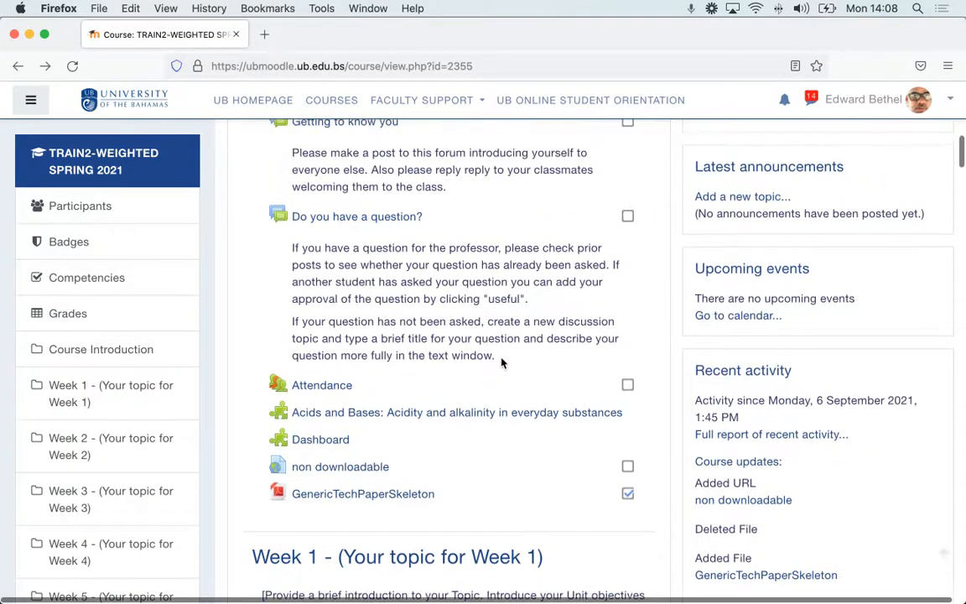
pyautogui.scroll(-6, 501, 362)
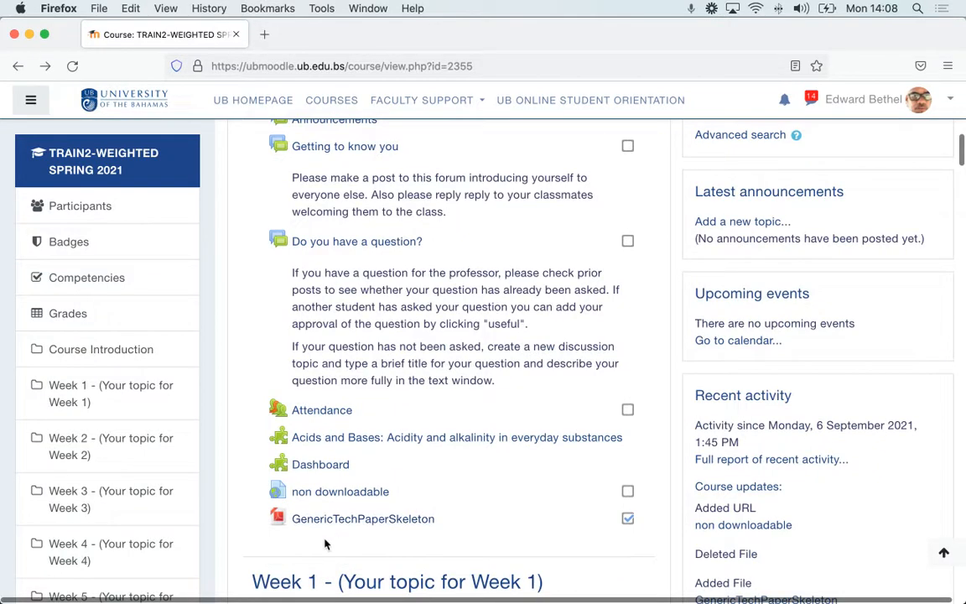
pyautogui.scroll(10, 551, 399)
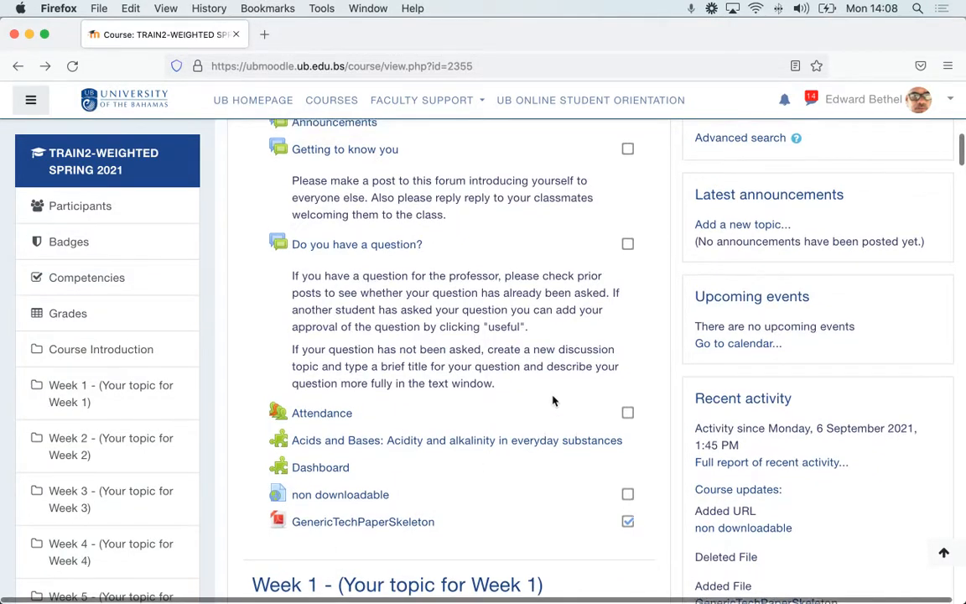
pyautogui.scroll(2, 552, 399)
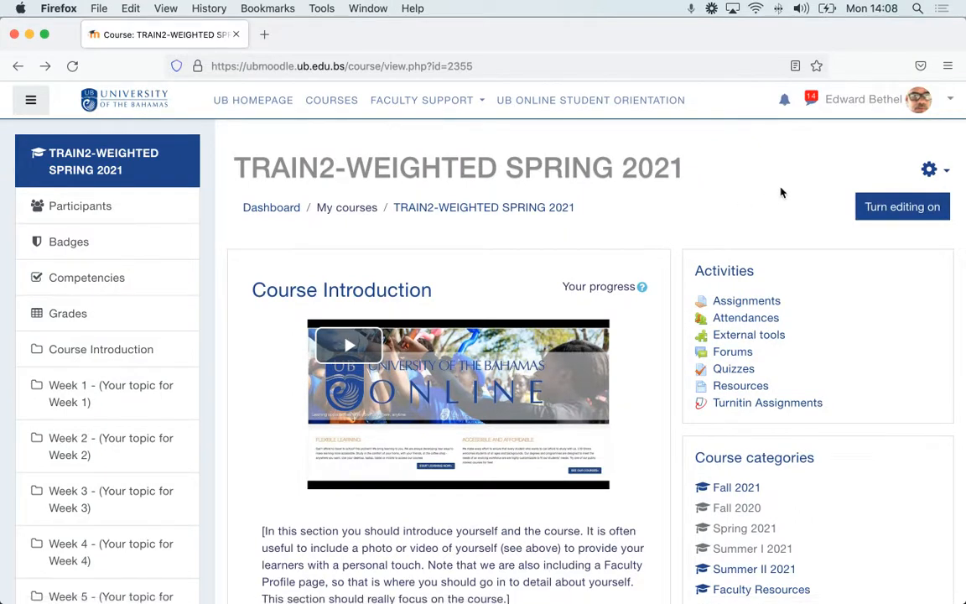
pyautogui.click(882, 217)
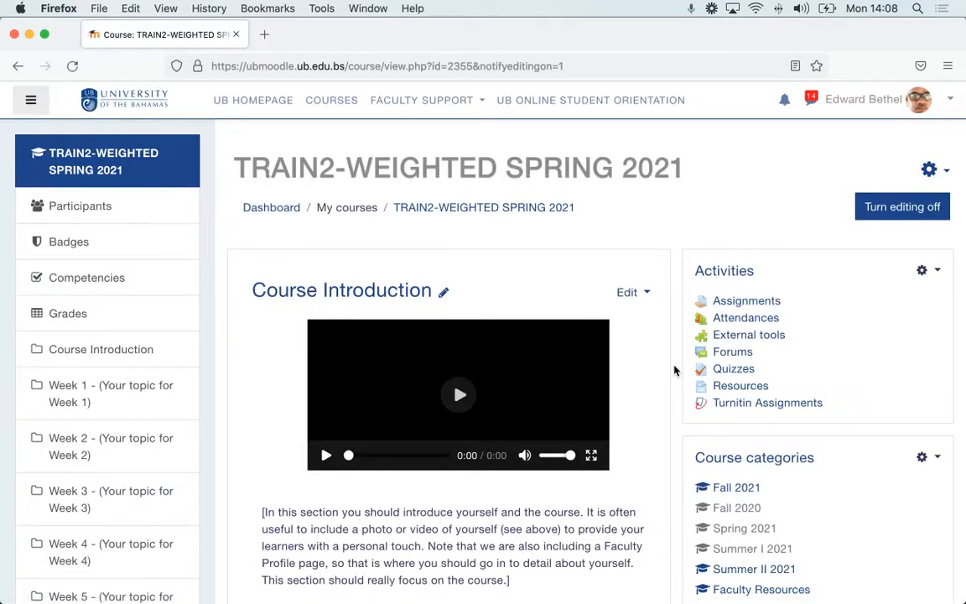
# Step: Add a new URL resource to the Course Introduction section
pyautogui.scroll(-5, 676, 370)
pyautogui.scroll(-10, 676, 369)
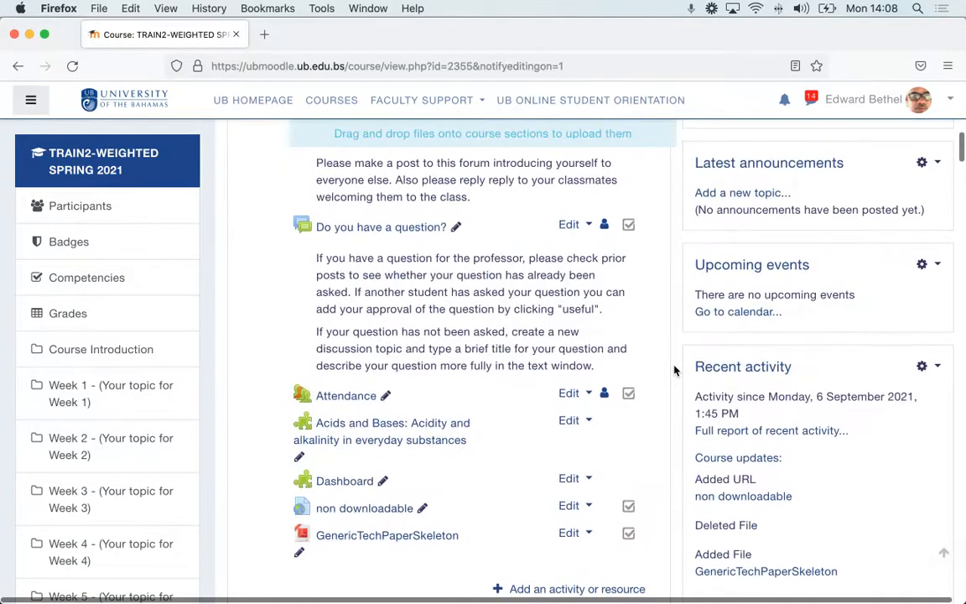
pyautogui.click(578, 371)
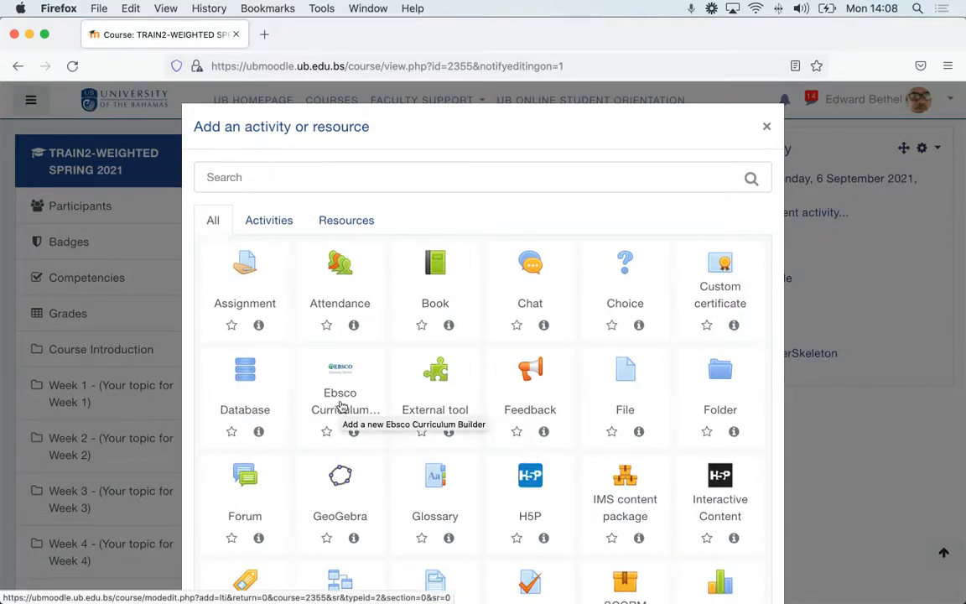
pyautogui.scroll(-5, 341, 406)
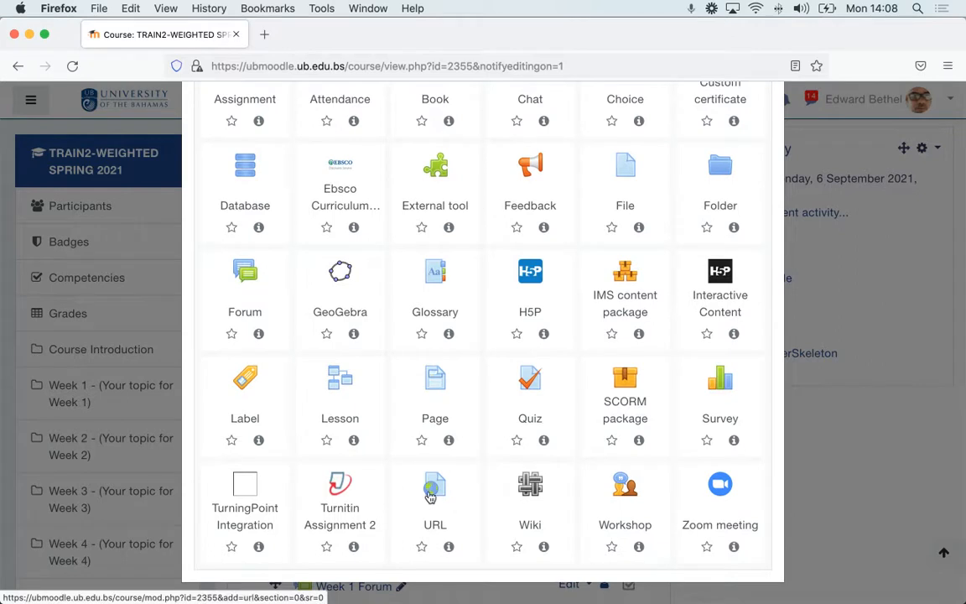
pyautogui.click(430, 496)
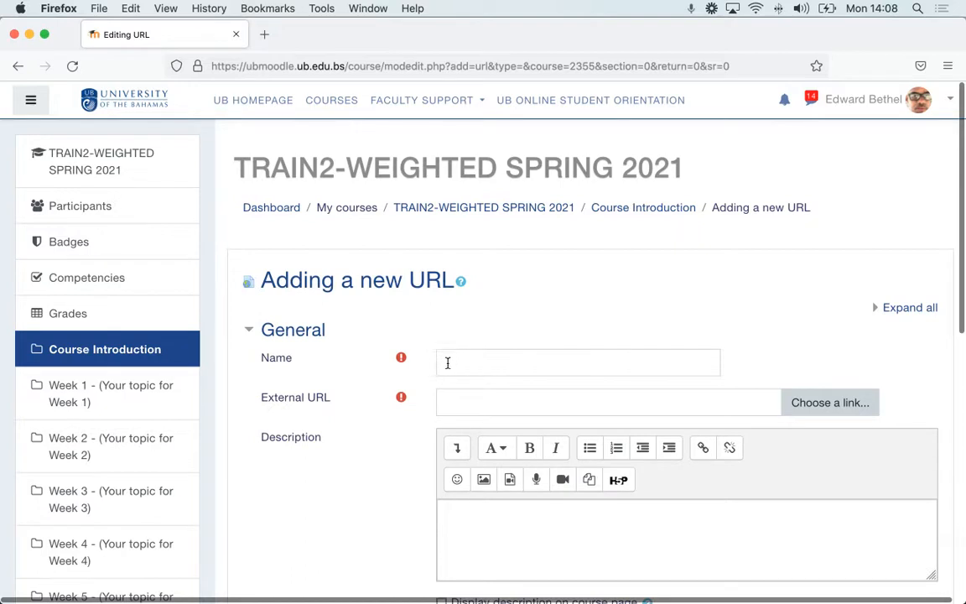
# Step: Paste the copied OneDrive share link as the external URL and name the resource "Test non-downloadable pdf file" followed by the instructor's name
pyautogui.click(474, 403)
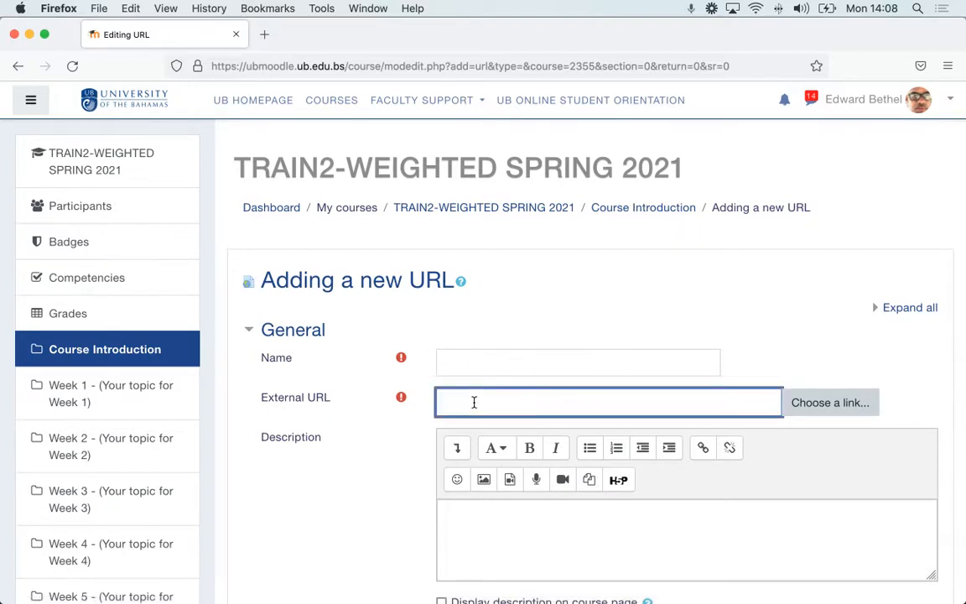
pyautogui.press('super+v')
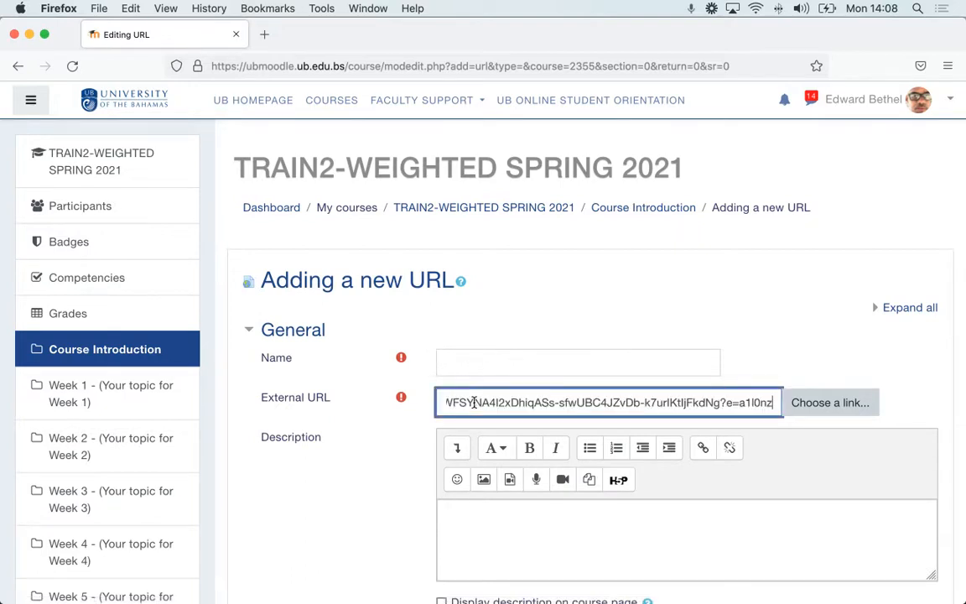
pyautogui.click(449, 357)
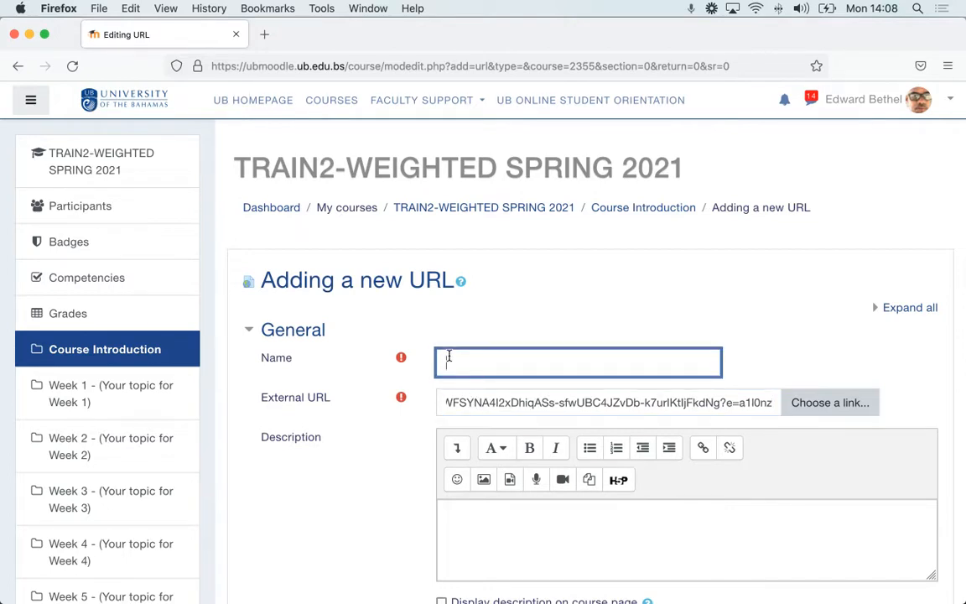
pyautogui.write('Test non-downloada')
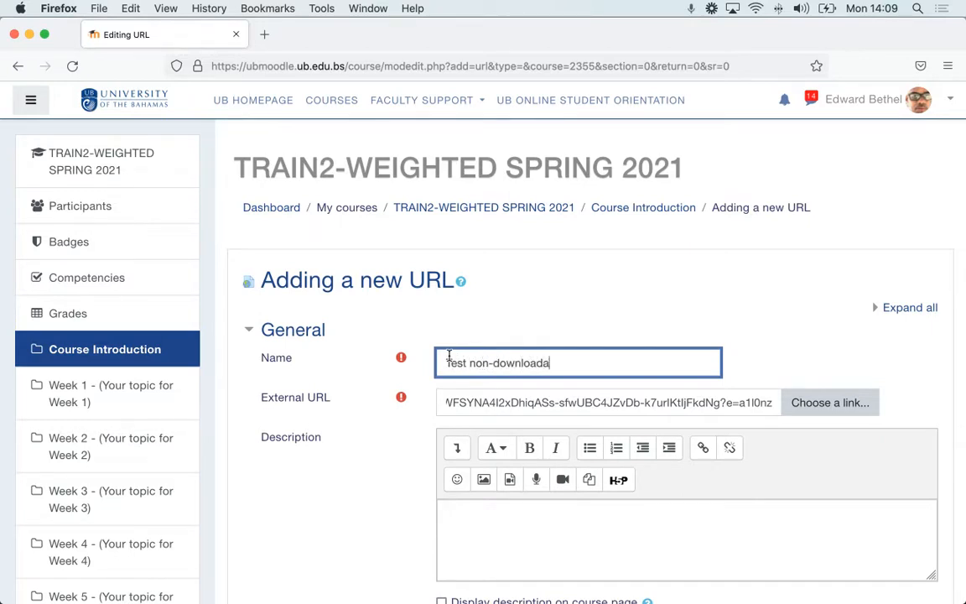
pyautogui.write('ble pdf file EBethel')
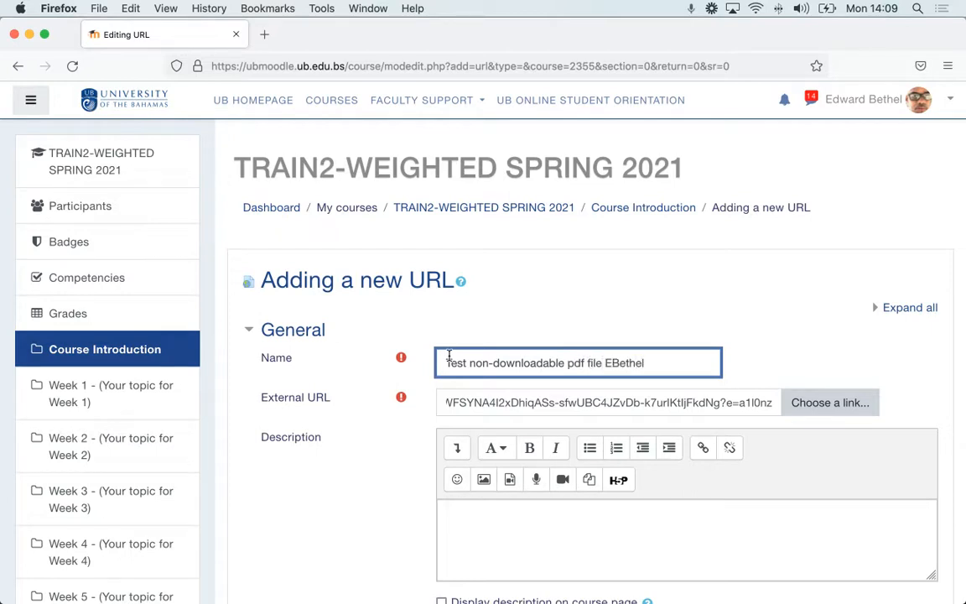
# Step: Save the new URL resource and return to the course page
pyautogui.scroll(-10, 449, 357)
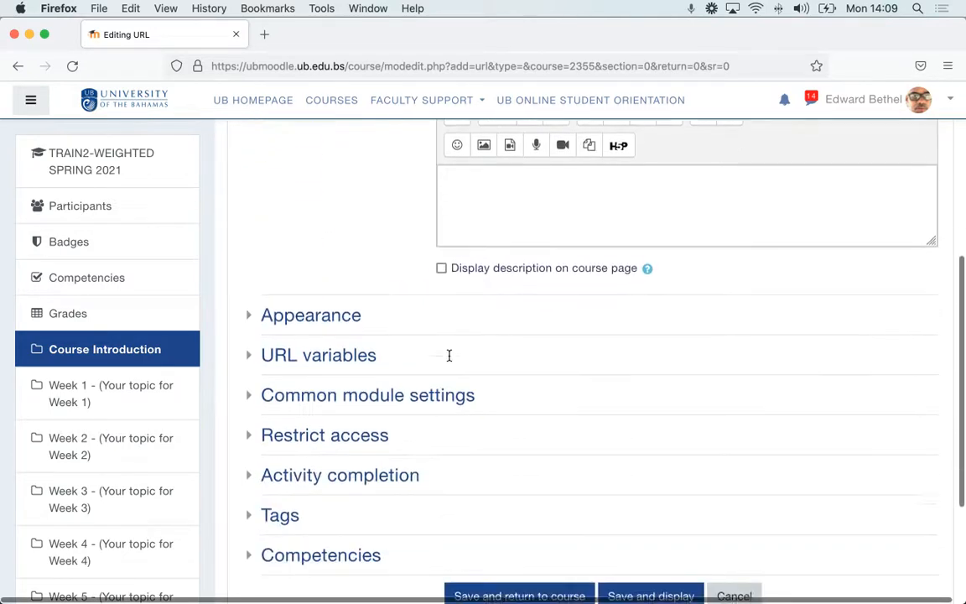
pyautogui.scroll(-2, 449, 360)
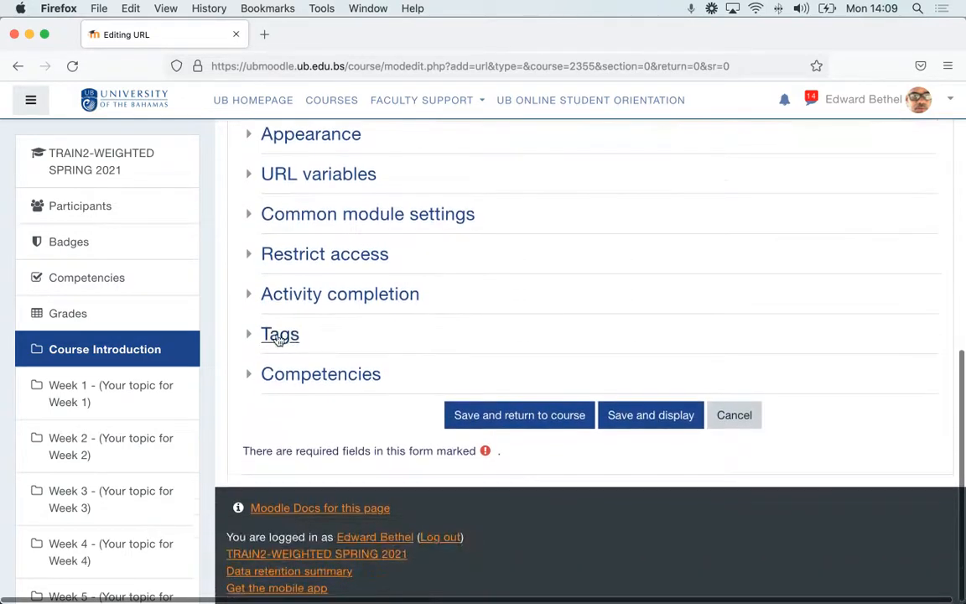
pyautogui.click(488, 418)
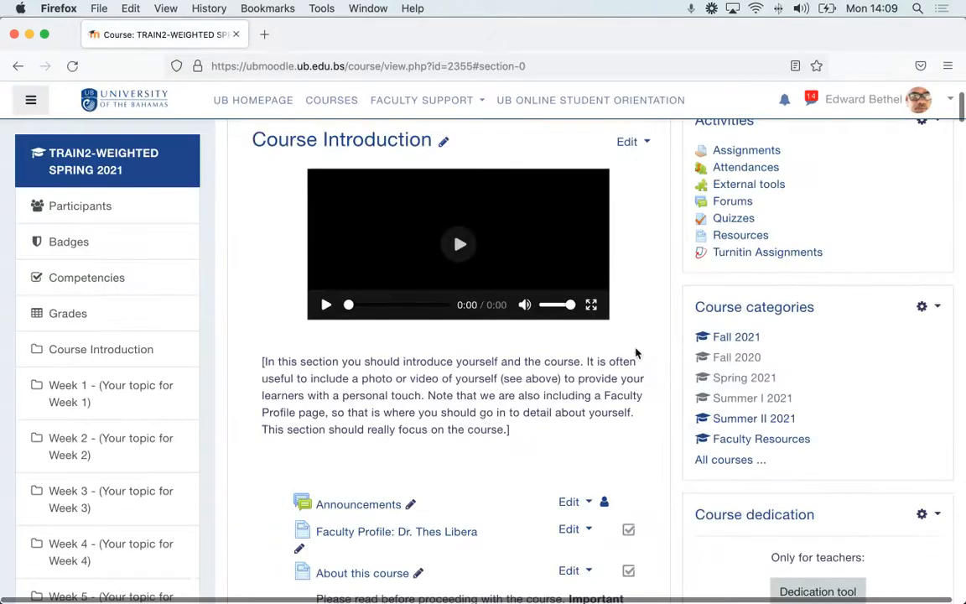
# Step: Open the Test non-downloadable pdf file resource at the end of the Course Introduction section to check its link
pyautogui.scroll(-5, 636, 353)
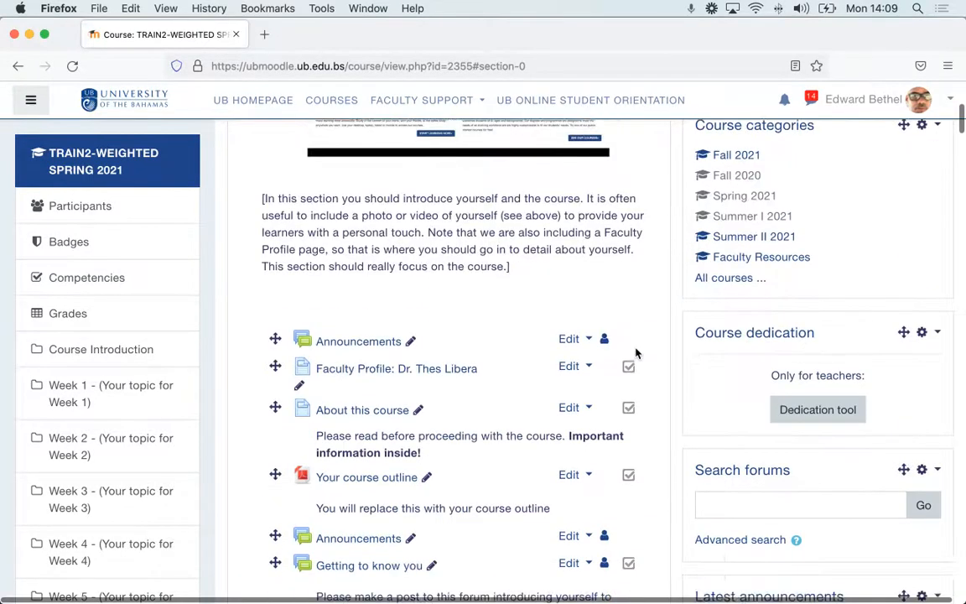
pyautogui.scroll(-8, 636, 353)
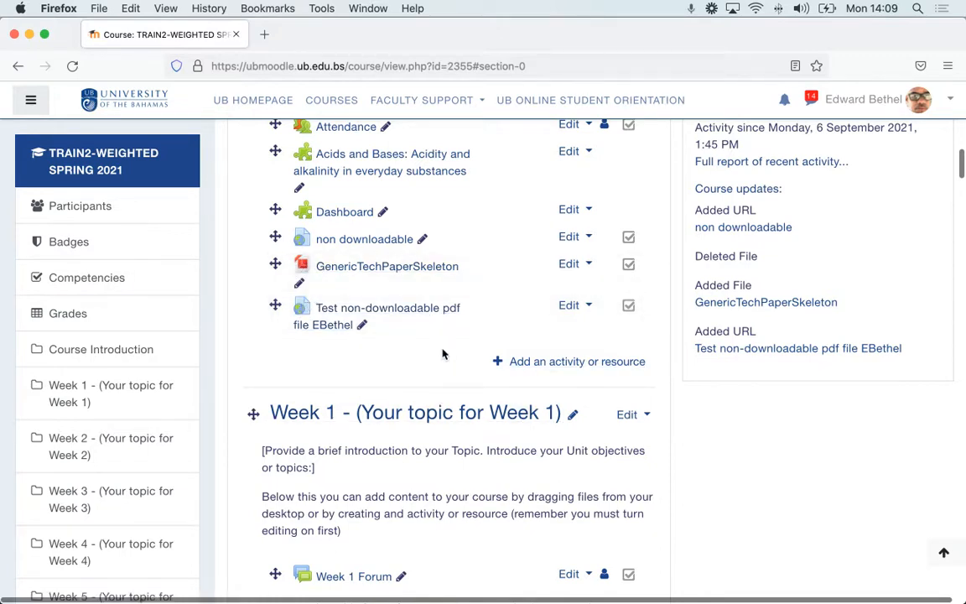
pyautogui.click(411, 314)
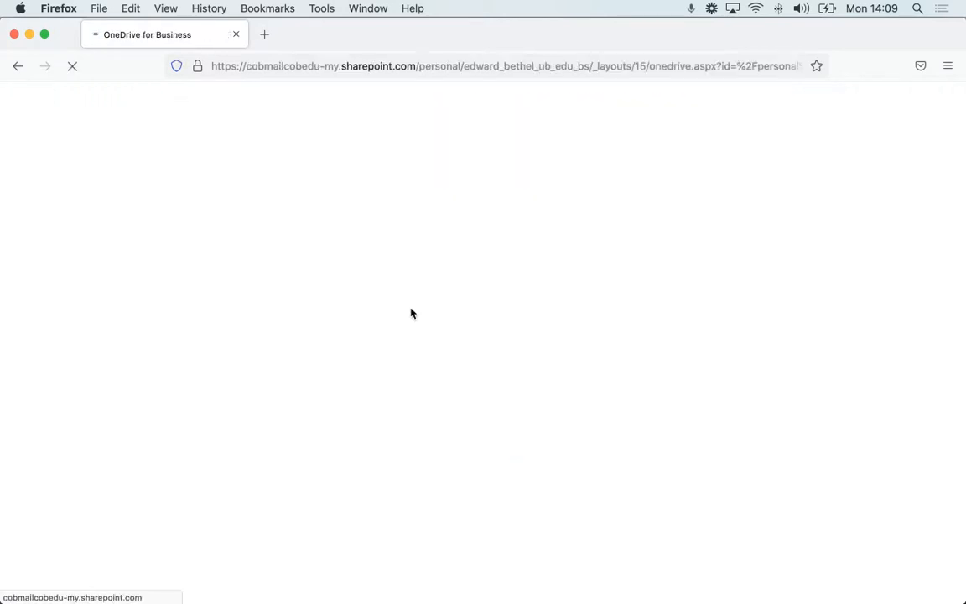